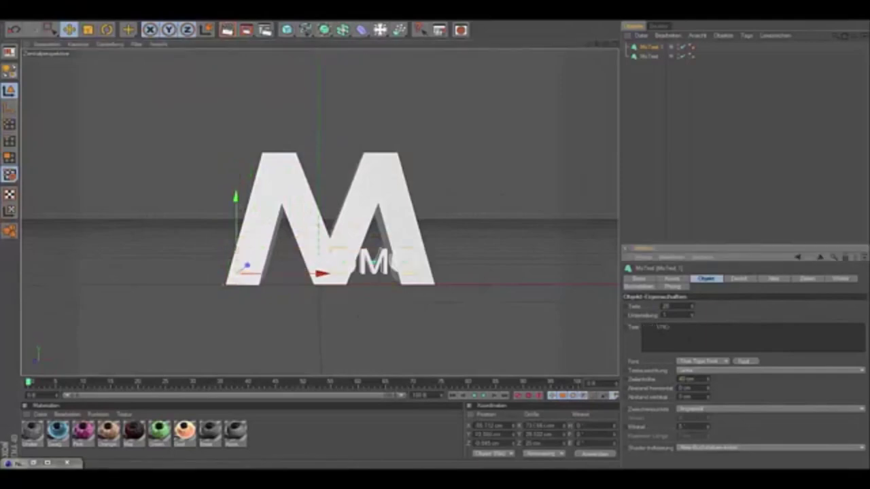
Step: Replace the old letters in the small MoText so it reads U M O
{"action": "key", "text": "Delete"}
{"action": "key", "text": "BackSpace"}
{"action": "type", "text": "O"}
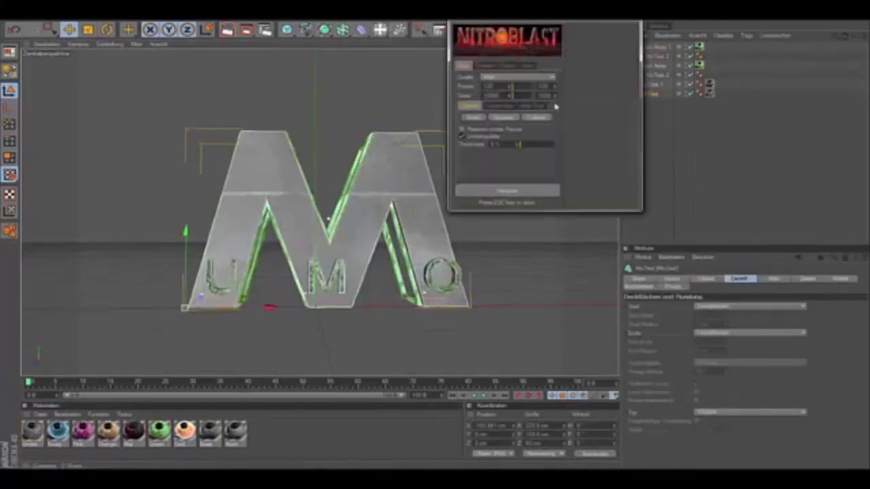
Step: Select the MoText object and scroll down through its settings
{"action": "left_click", "coordinate": [649, 93]}
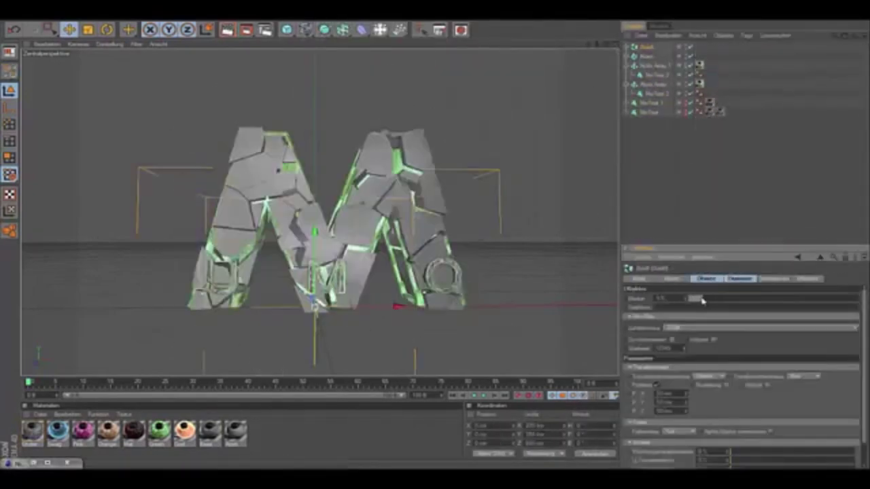
{"action": "scroll", "coordinate": [659, 175], "scroll_direction": "down", "scroll_amount": 5}
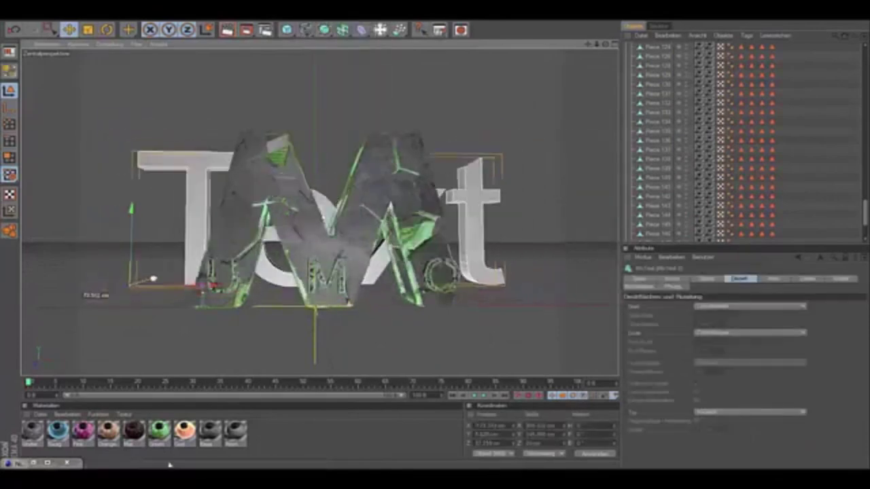
Step: Show the text object's content settings so its text can be changed to BLACK
{"action": "left_click", "coordinate": [697, 280]}
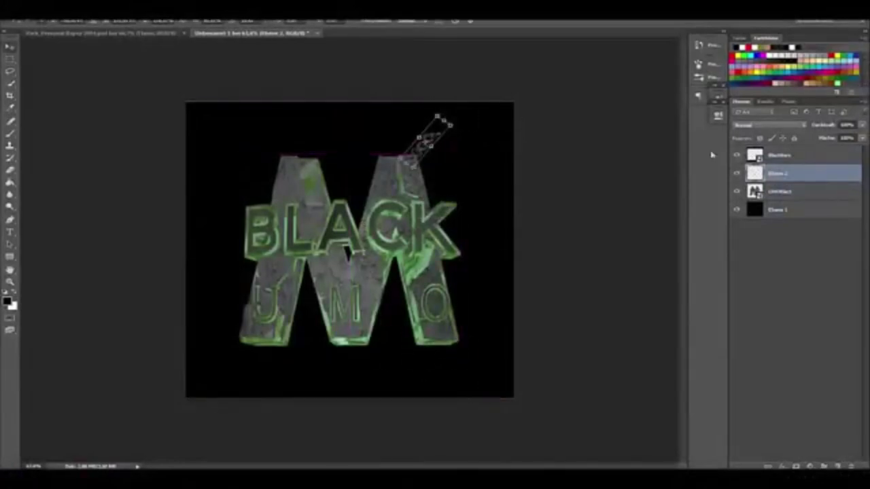
Step: Duplicate the layer and place a flame image from the Overlays & Texturen folder
{"action": "key", "text": "ctrl+j"}
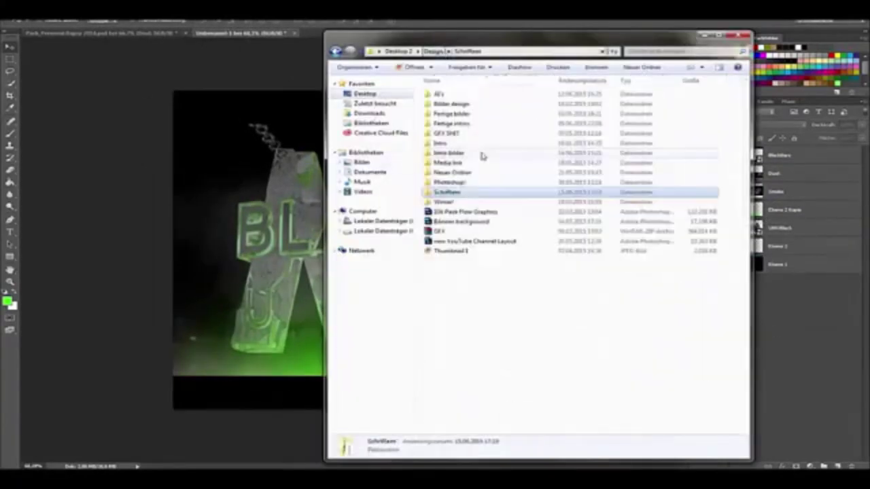
{"action": "double_click", "coordinate": [480, 151]}
{"action": "double_click", "coordinate": [463, 123]}
{"action": "double_click", "coordinate": [466, 143]}
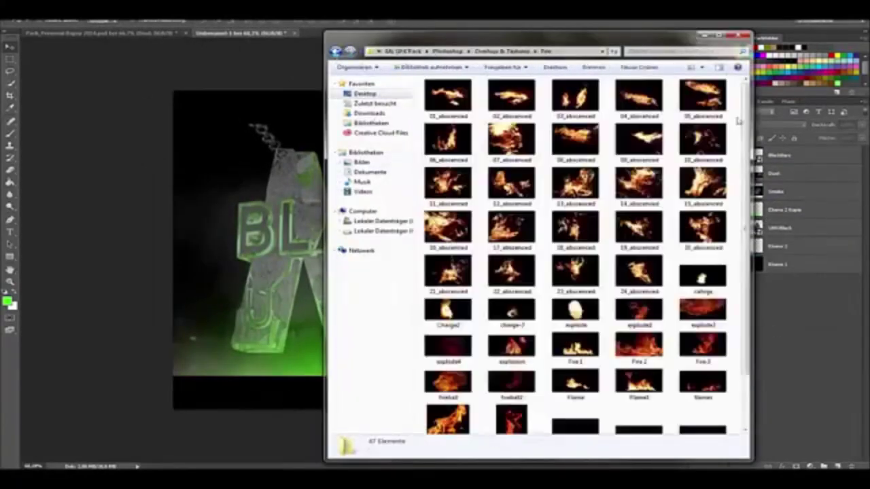
{"action": "left_click_drag", "start_coordinate": [575, 349], "coordinate": [286, 244]}
{"action": "key", "text": "Return"}
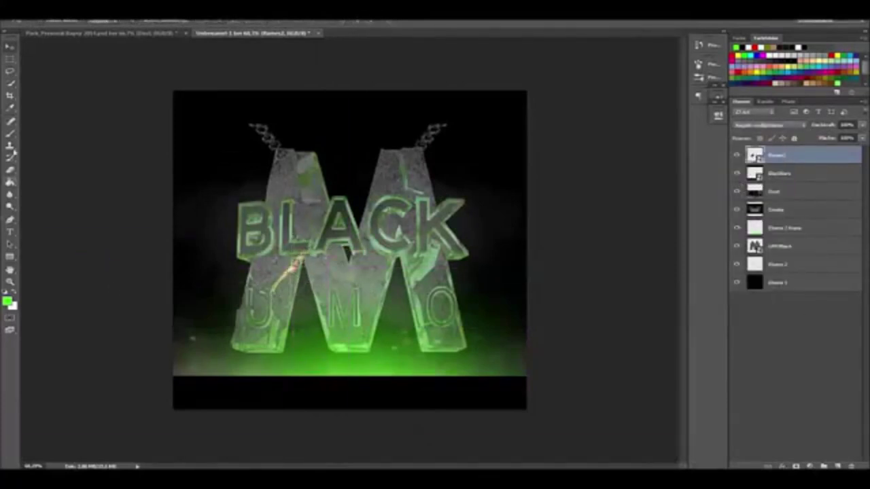
Step: Rasterize the flame, adjust its hue and saturation, and erase its unwanted parts
{"action": "key", "text": "e"}
{"action": "key", "text": "Return"}
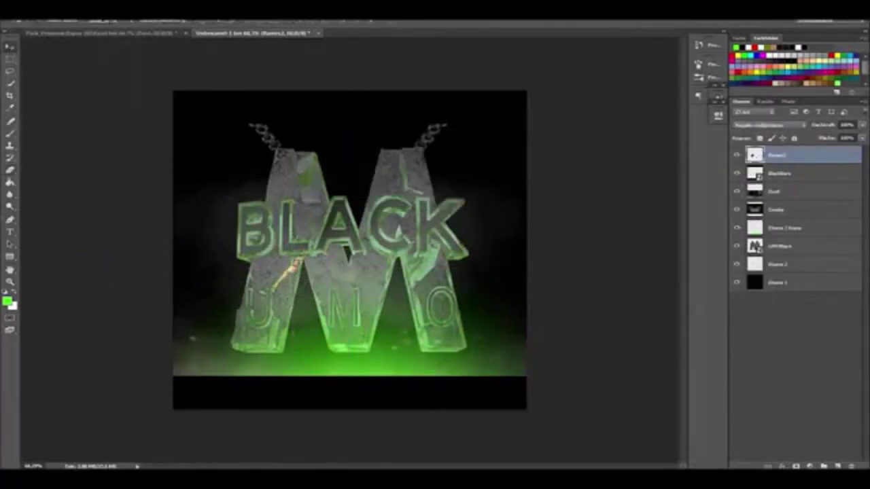
{"action": "key", "text": "ctrl+u"}
{"action": "key", "text": "Return"}
{"action": "scroll", "coordinate": [276, 269], "scroll_direction": "up", "scroll_amount": 5}
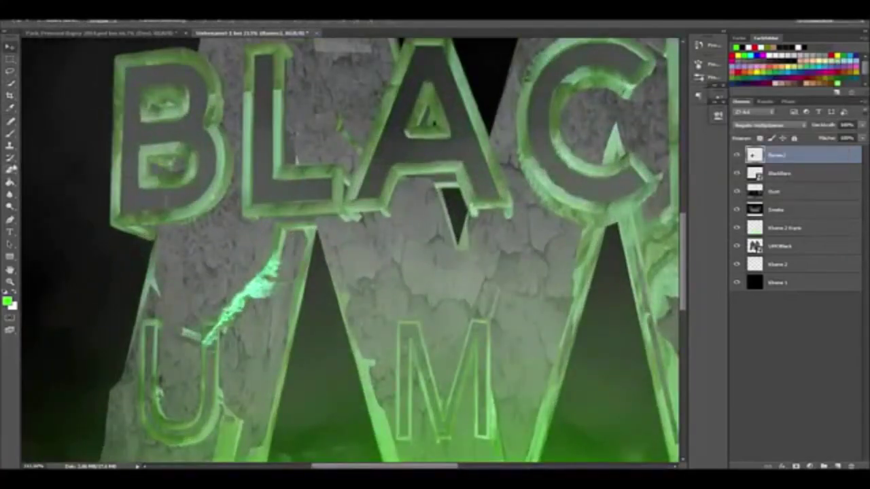
{"action": "key", "text": "d"}
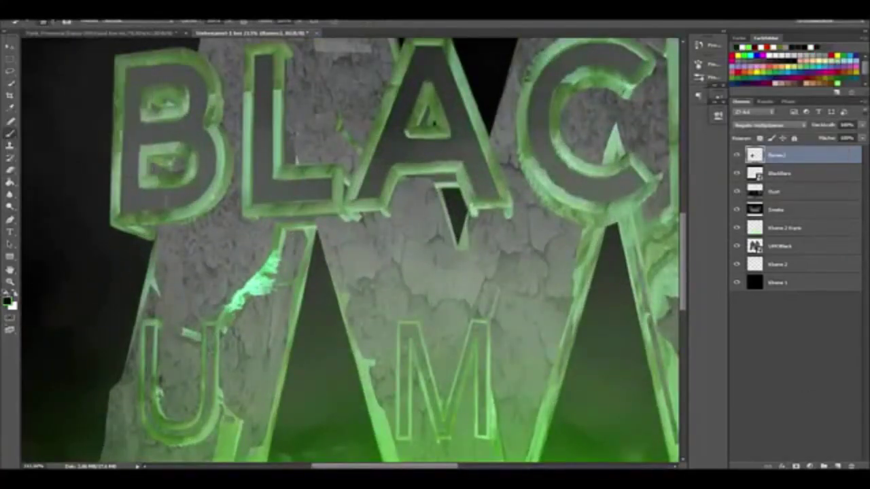
{"action": "key", "text": "ctrl+z"}
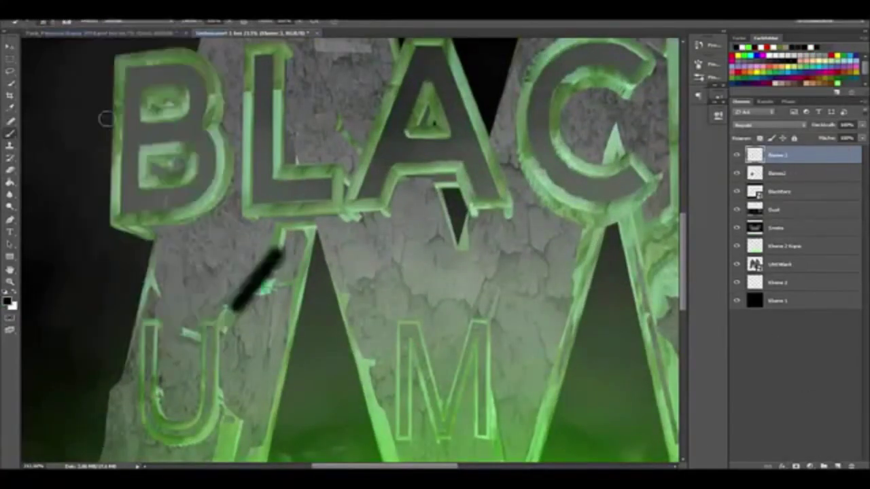
{"action": "key", "text": "ctrl+0"}
Step: Change the flame layer's blend mode so it glows green, and lower its opacity
{"action": "left_click", "coordinate": [770, 125]}
{"action": "left_click", "coordinate": [768, 191]}
{"action": "left_click_drag", "start_coordinate": [862, 125], "coordinate": [843, 138]}
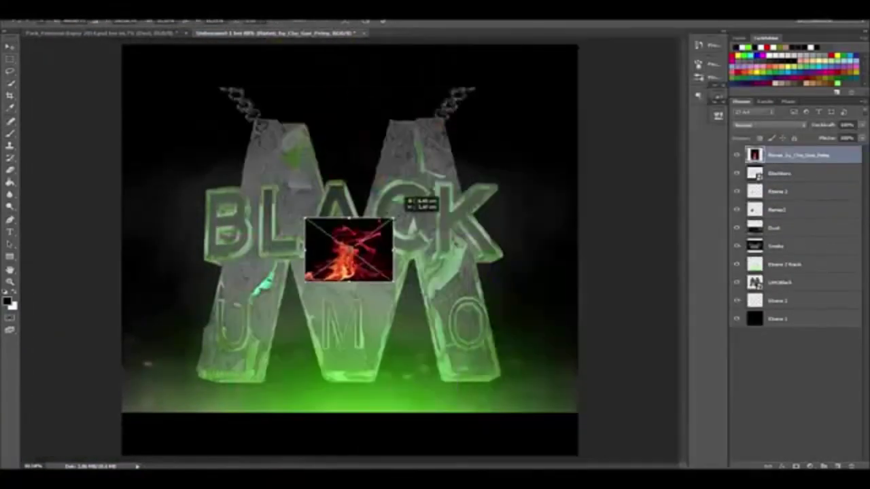
Step: Shrink and rotate the fire to the top centre, then recolour it green
{"action": "left_click_drag", "start_coordinate": [521, 149], "coordinate": [401, 154]}
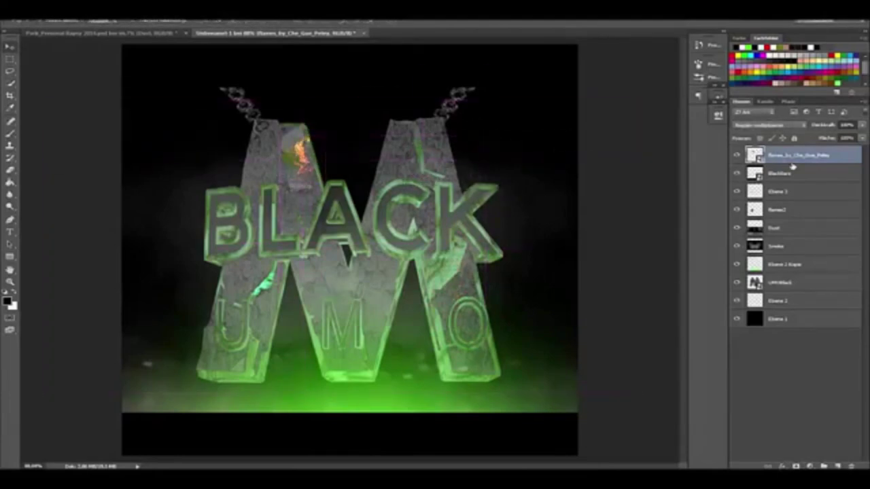
{"action": "left_click", "coordinate": [304, 151]}
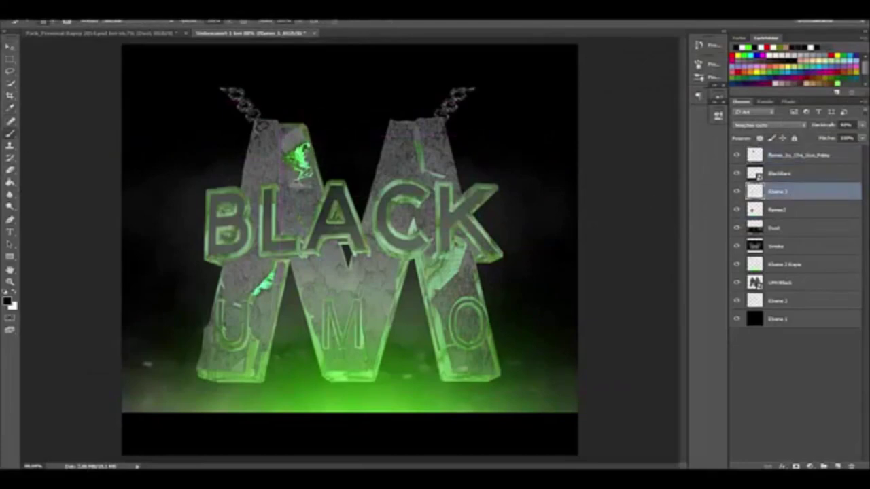
{"action": "key", "text": "ctrl+u"}
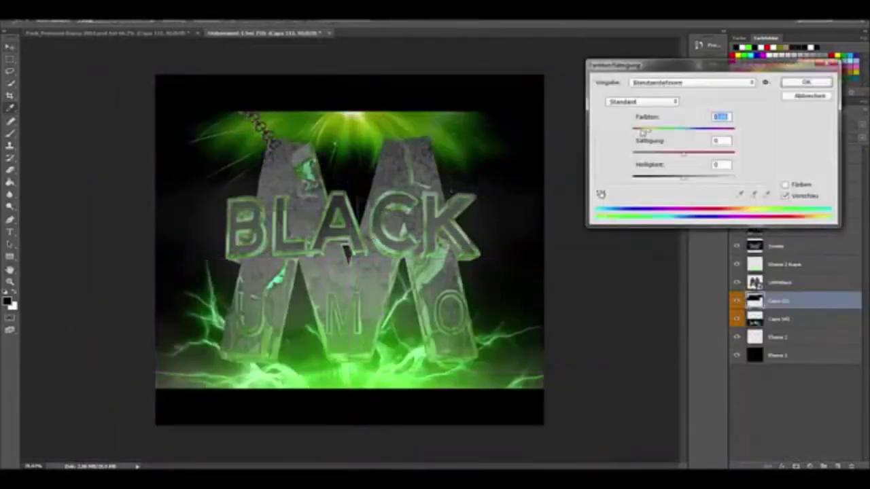
Step: Rotate the duplicated green light burst and move the flipped copy to the left edge
{"action": "left_click_drag", "start_coordinate": [726, 88], "coordinate": [559, 204]}
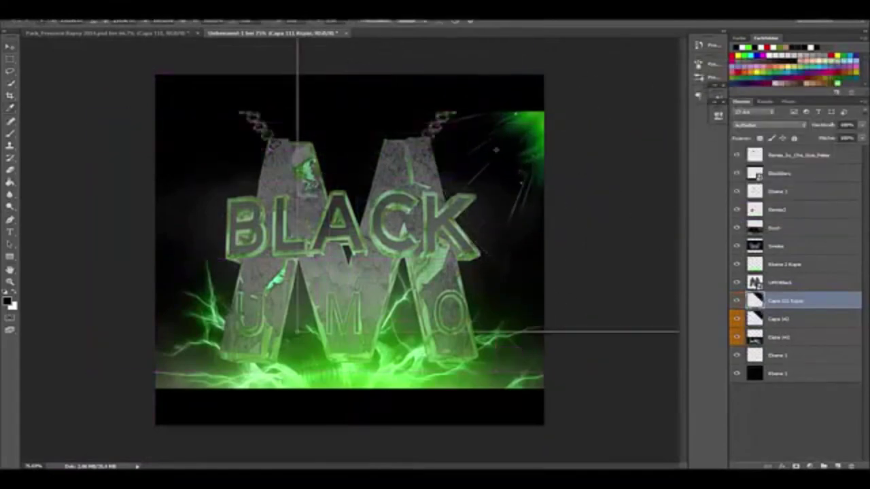
{"action": "left_click_drag", "start_coordinate": [476, 157], "coordinate": [136, 191]}
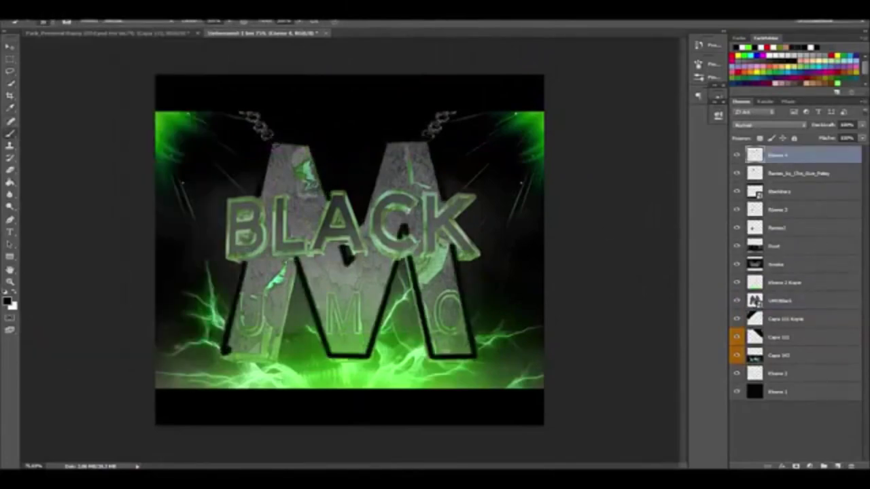
Step: Set the layer to Soft Light at about 57% opacity and make green the foreground colour
{"action": "left_click", "coordinate": [769, 125]}
{"action": "left_click", "coordinate": [768, 219]}
{"action": "left_click_drag", "start_coordinate": [862, 125], "coordinate": [829, 139]}
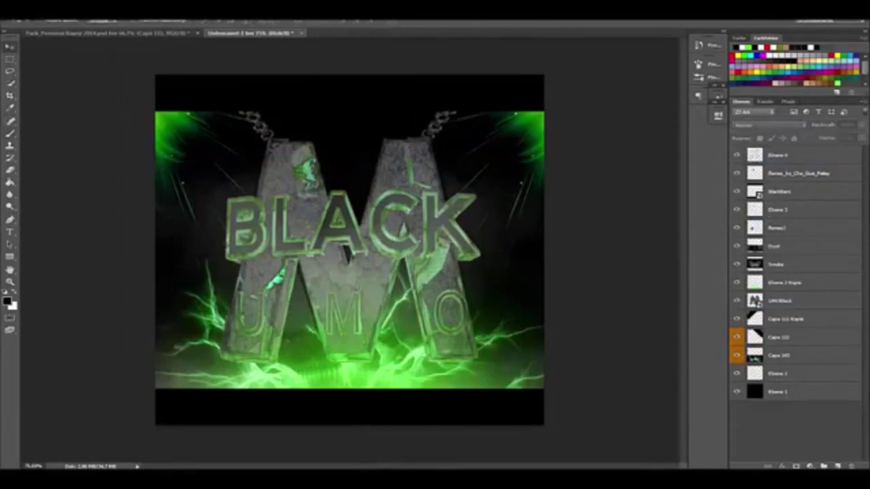
{"action": "left_click", "coordinate": [7, 302]}
{"action": "key", "text": "Return"}
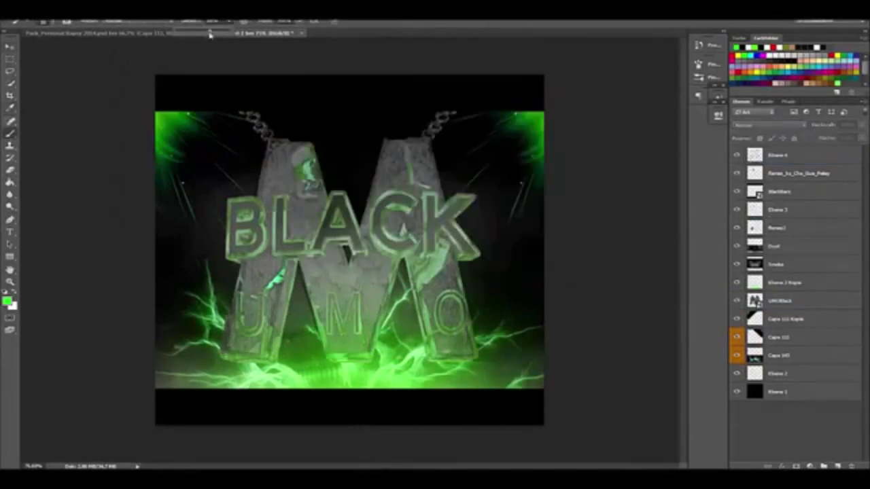
Step: Paint green with a soft round brush over the U M O letters and across BLACK
{"action": "left_click", "coordinate": [53, 23]}
{"action": "left_click", "coordinate": [251, 316]}
{"action": "left_click", "coordinate": [343, 316]}
{"action": "left_click", "coordinate": [445, 316]}
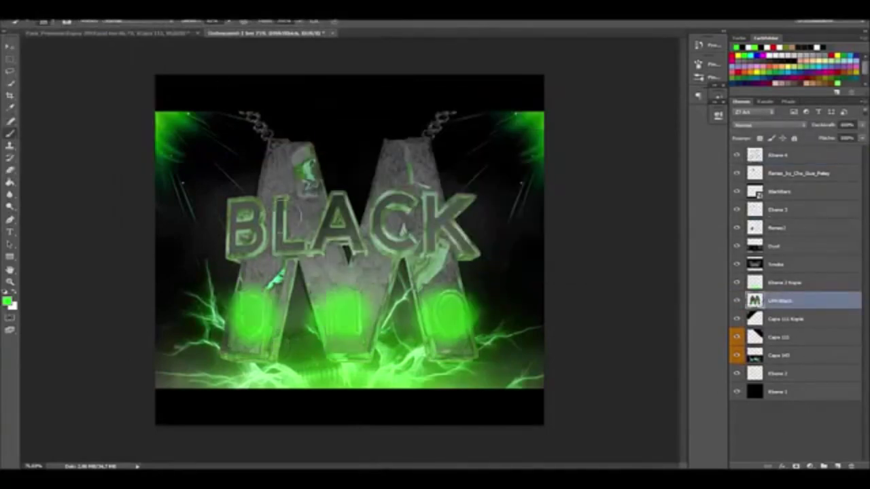
{"action": "left_click_drag", "start_coordinate": [217, 228], "coordinate": [473, 221]}
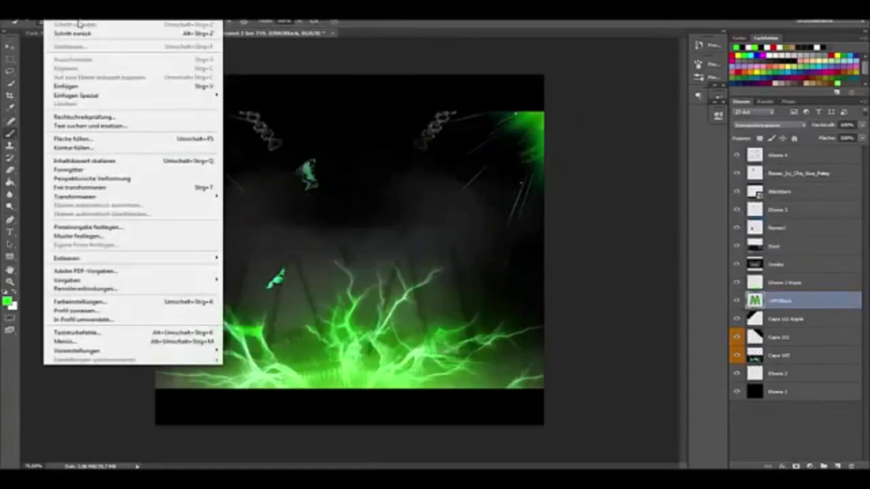
{"action": "left_click", "coordinate": [449, 316]}
{"action": "left_click_drag", "start_coordinate": [476, 218], "coordinate": [264, 218]}
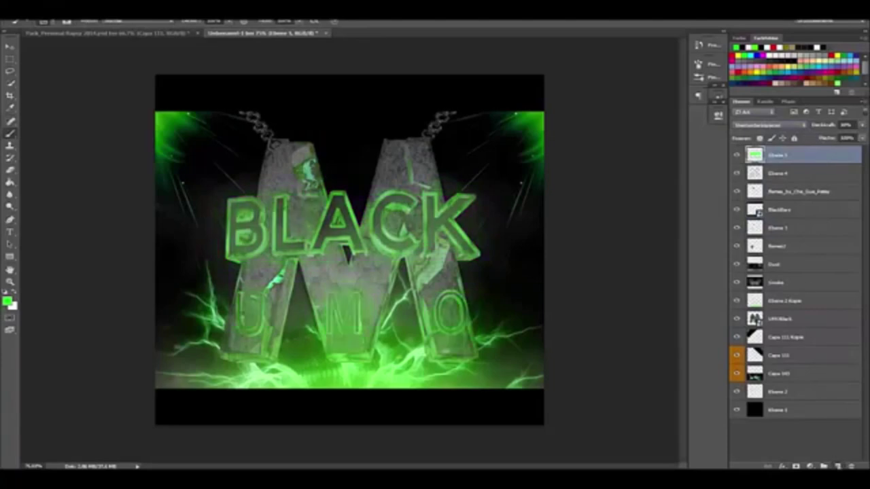
Step: Paint more soft green strokes over the M on a new layer
{"action": "left_click_drag", "start_coordinate": [221, 353], "coordinate": [268, 348]}
{"action": "left_click_drag", "start_coordinate": [244, 272], "coordinate": [286, 303]}
{"action": "left_click_drag", "start_coordinate": [292, 153], "coordinate": [302, 224]}
{"action": "left_click_drag", "start_coordinate": [319, 279], "coordinate": [380, 289]}
{"action": "left_click_drag", "start_coordinate": [355, 354], "coordinate": [343, 278]}
{"action": "left_click_drag", "start_coordinate": [408, 146], "coordinate": [411, 187]}
{"action": "left_click_drag", "start_coordinate": [436, 262], "coordinate": [452, 329]}
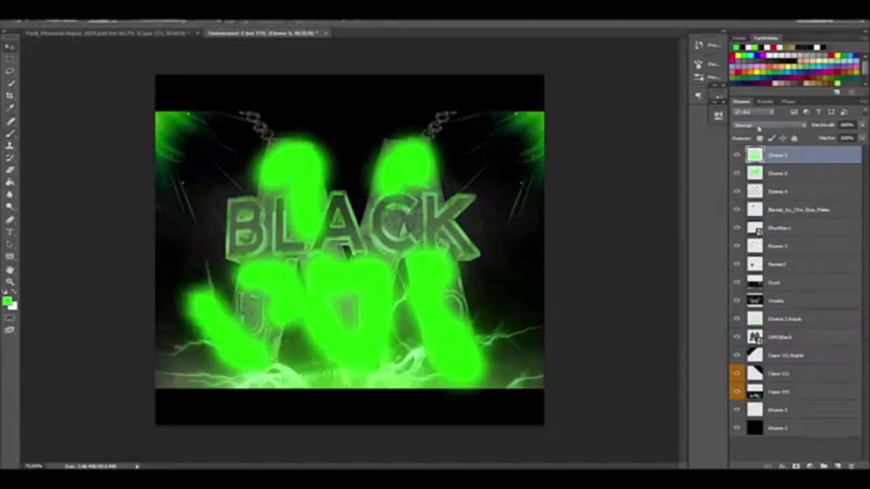
{"action": "scroll", "coordinate": [758, 128], "scroll_direction": "down", "scroll_amount": 3}
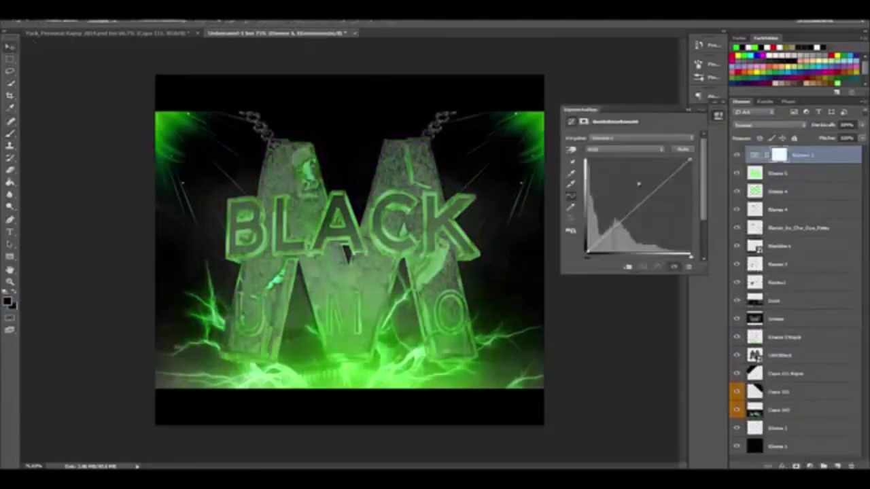